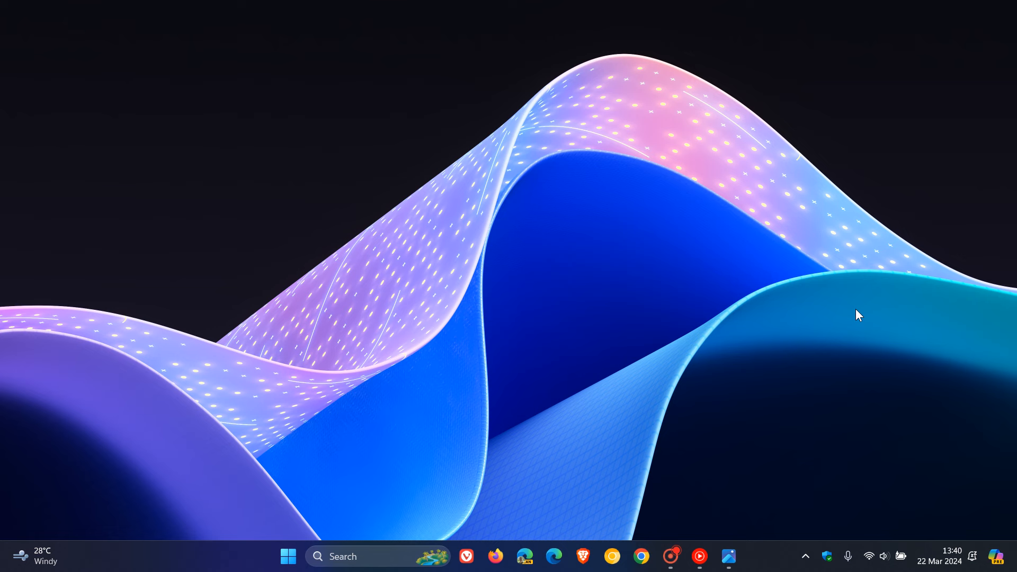
left_click(729, 556)
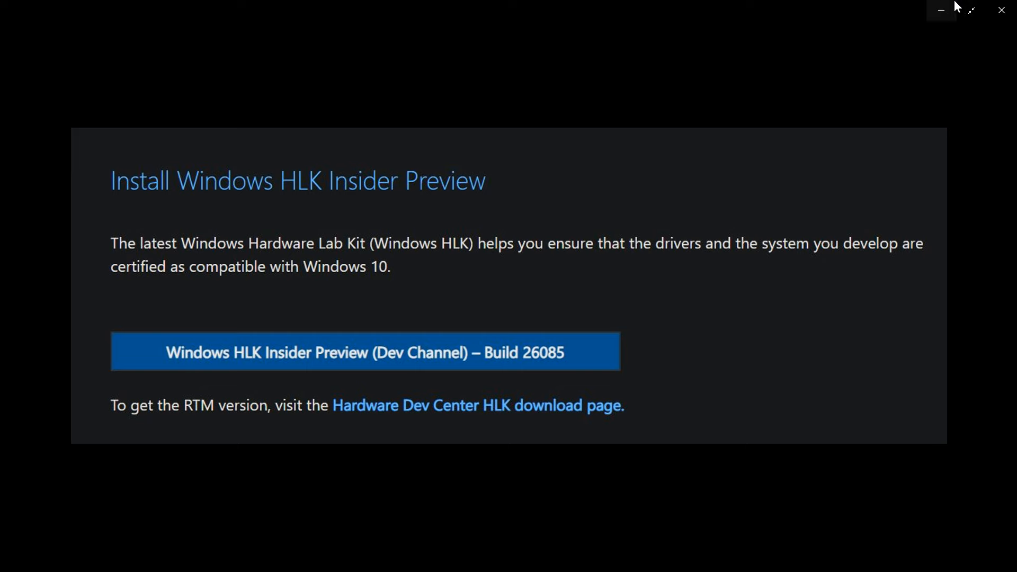
left_click(945, 6)
Step: Close the Photos window showing the HLK Insider Preview install image, returning to the desktop
left_click(997, 11)
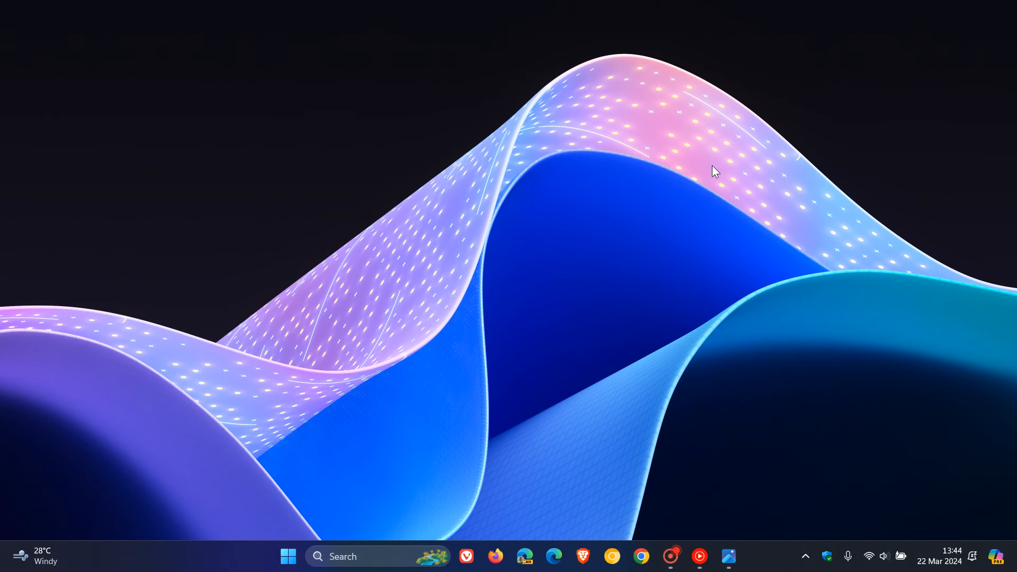